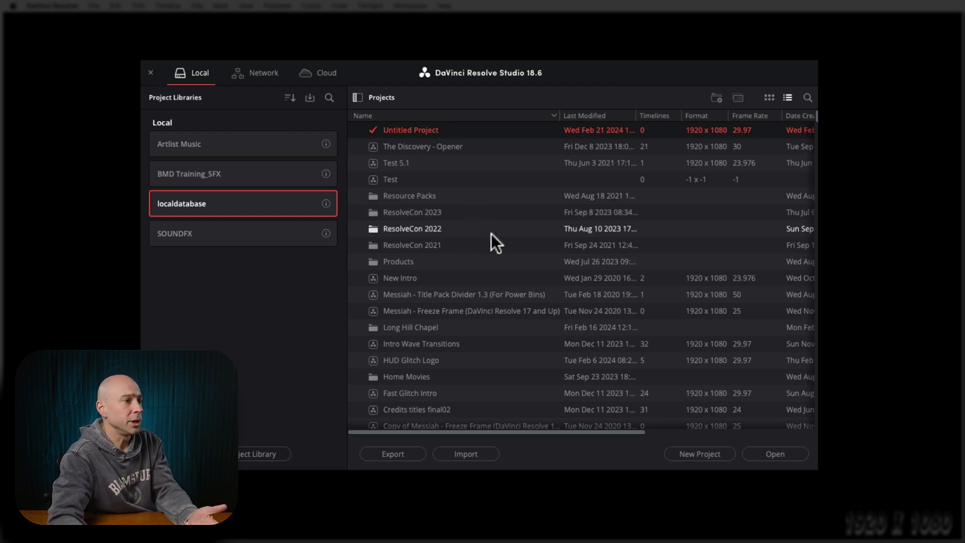
- Scroll to the 20240207_Never Assume It Will Work_SHORT project and bring up its context menu
drag(437, 82, 432, 79)
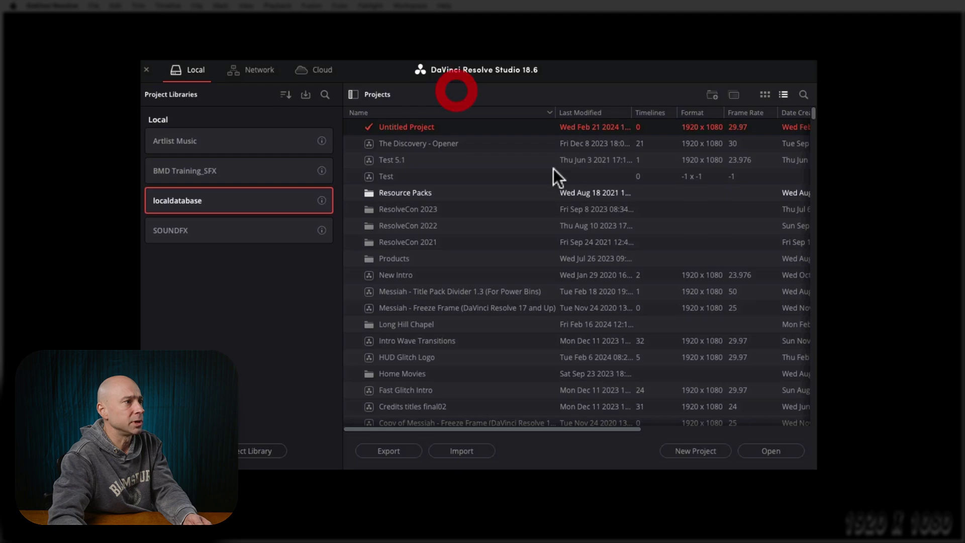
scroll(440, 313, down, 3)
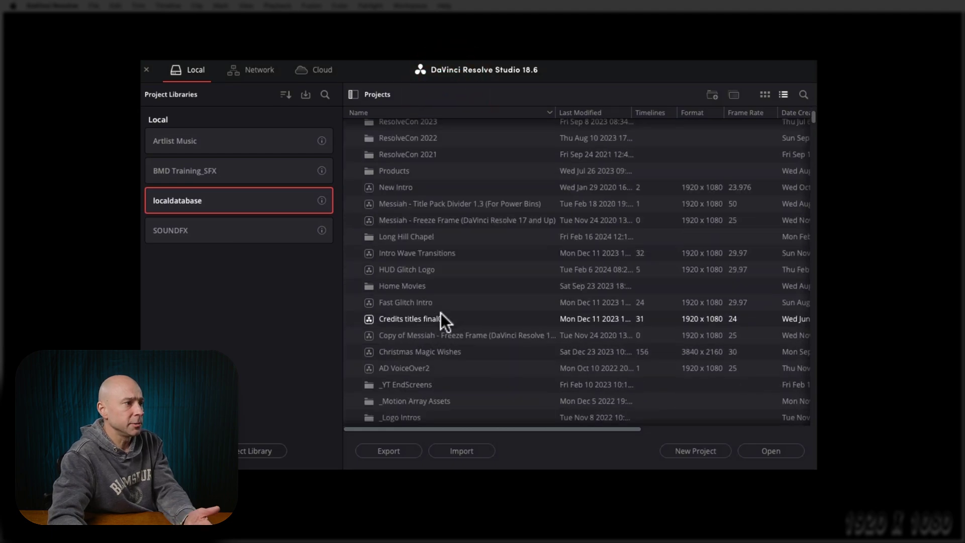
scroll(440, 312, down, 12)
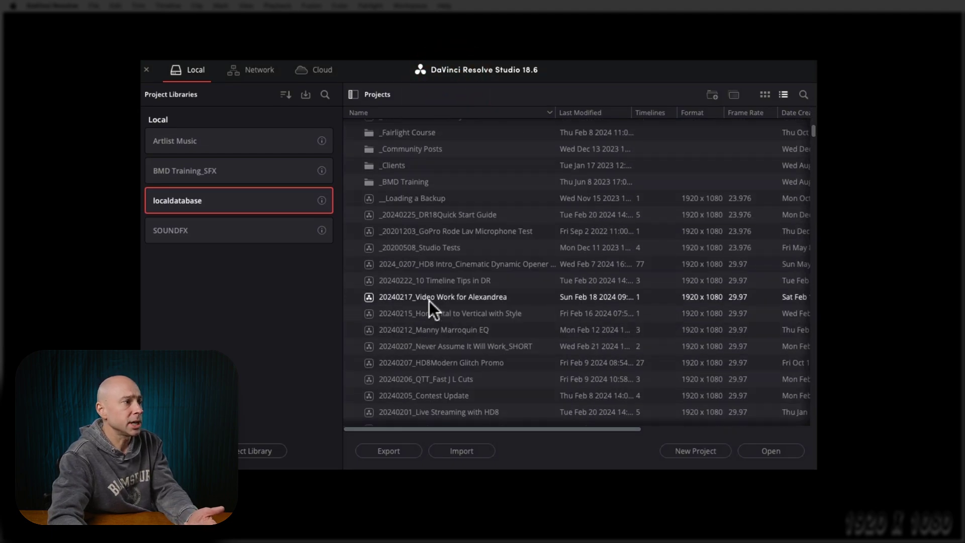
scroll(429, 300, down, 2)
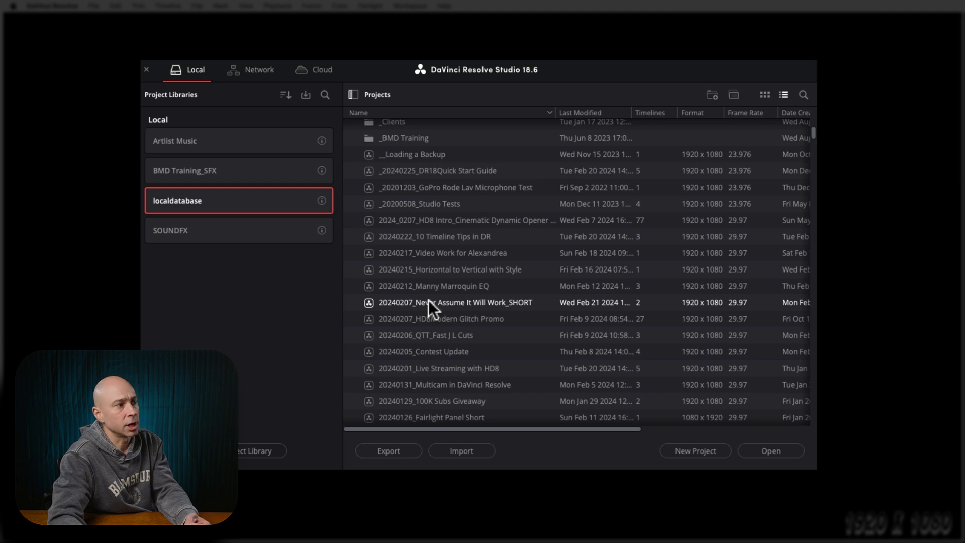
click(388, 303)
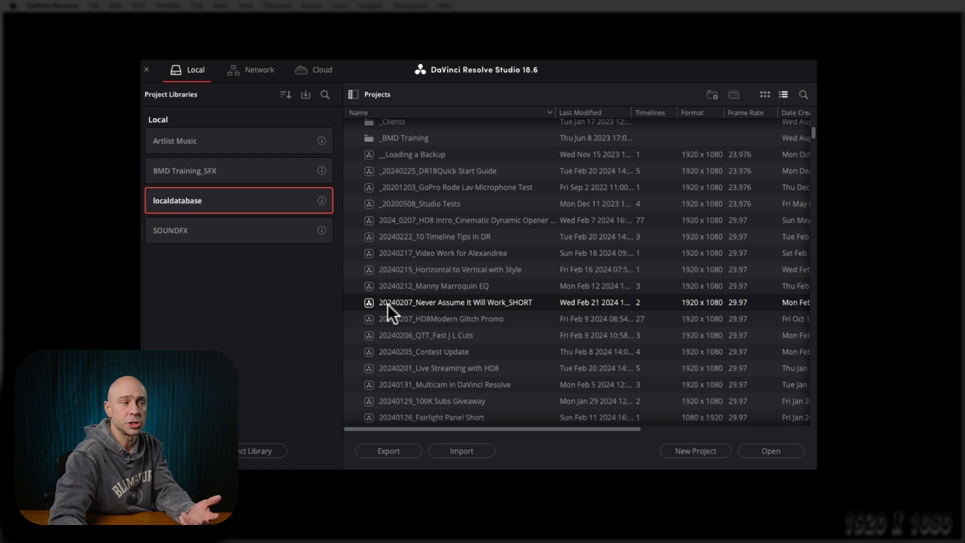
right_click(388, 302)
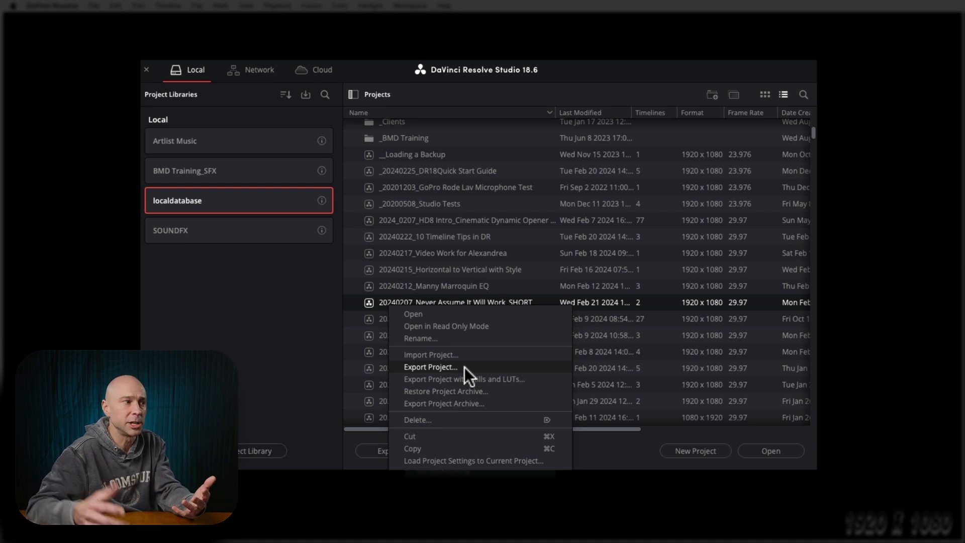
- Export the project archive as a .dra into the project's folder, excluding Render Cache
click(484, 403)
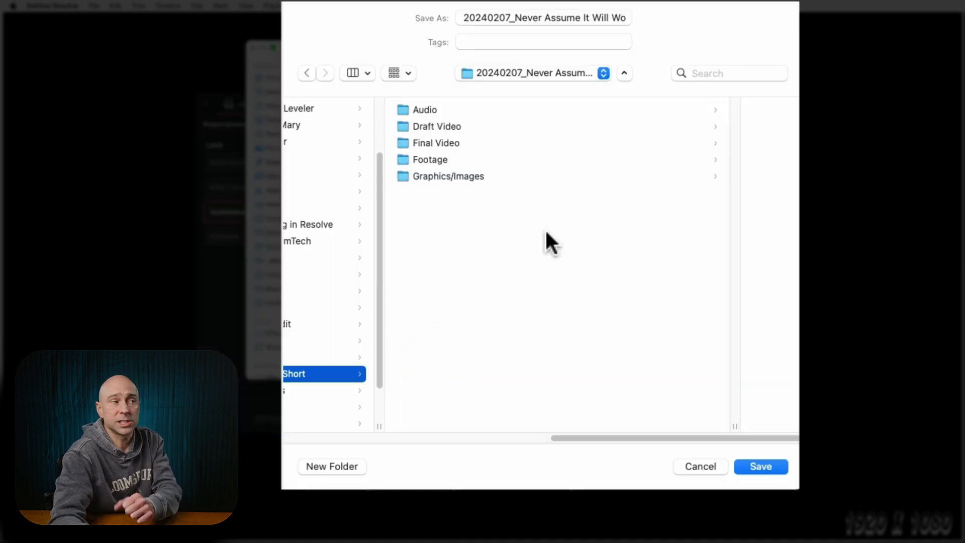
click(457, 240)
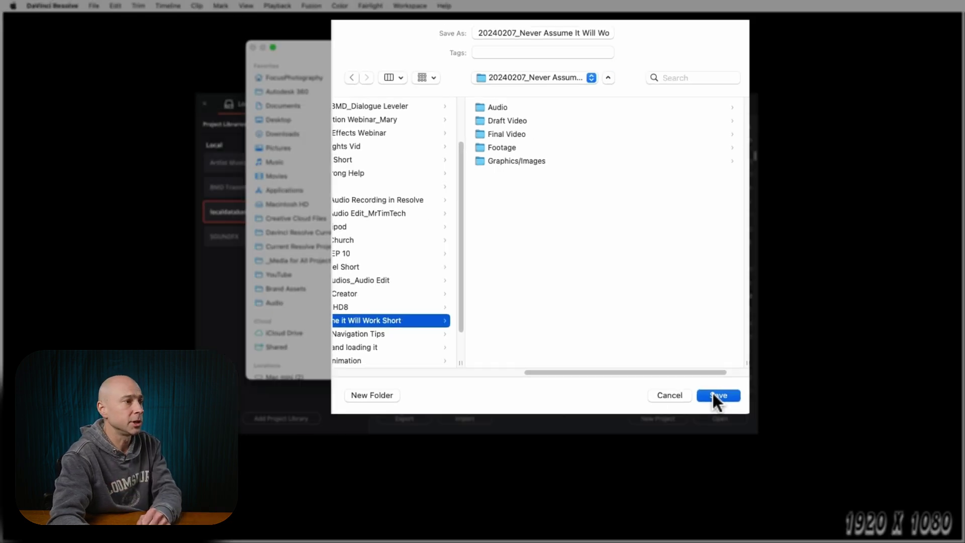
click(753, 464)
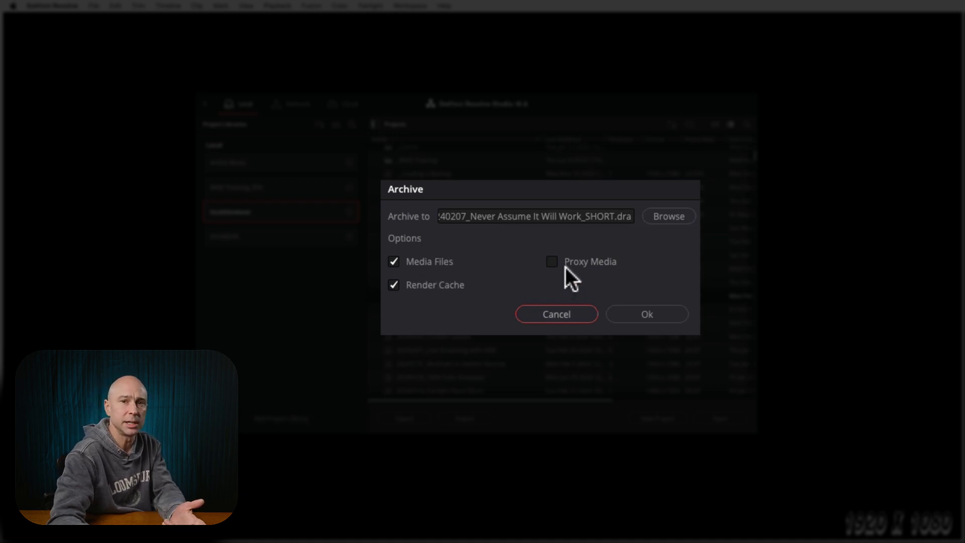
click(394, 285)
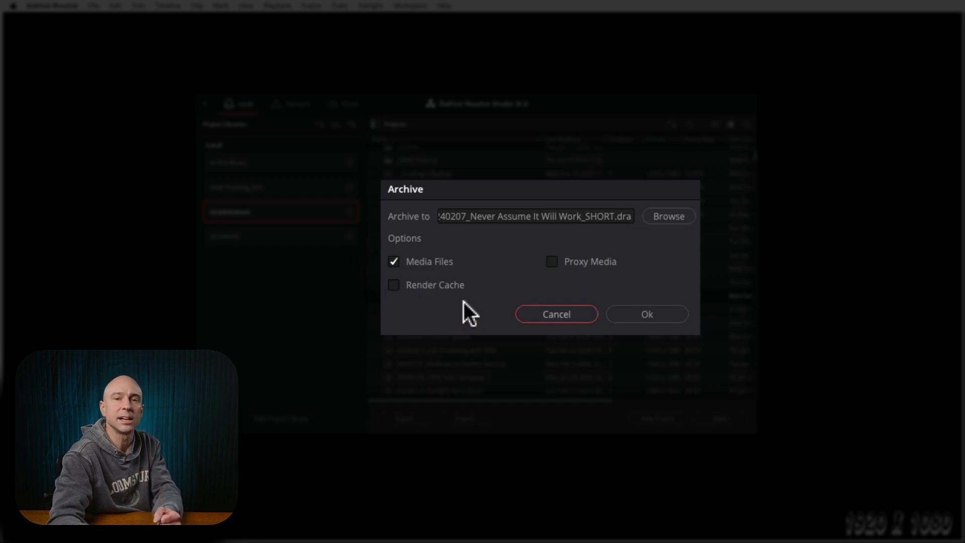
click(645, 314)
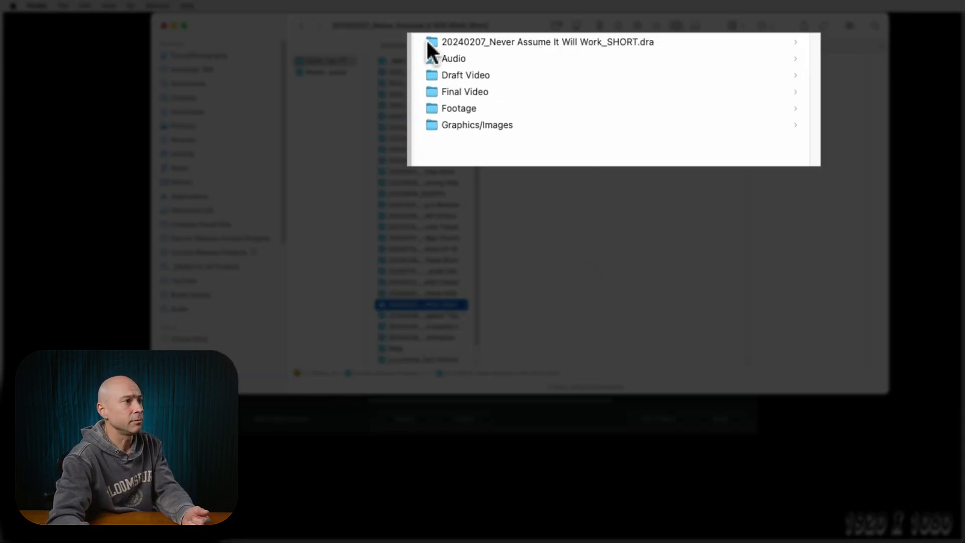
- Browse the .dra archive through MediaFiles, the project folders, Footage and C100MKII
click(442, 48)
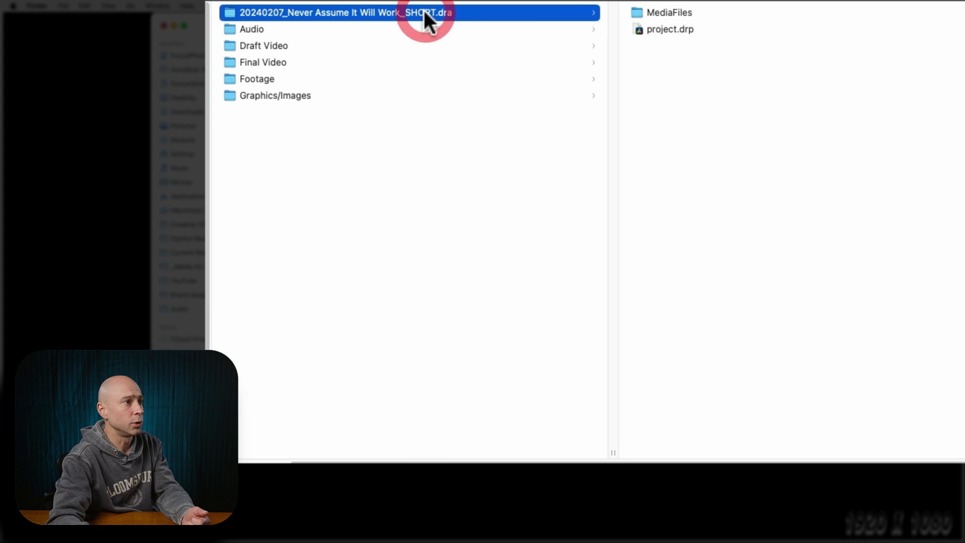
click(661, 11)
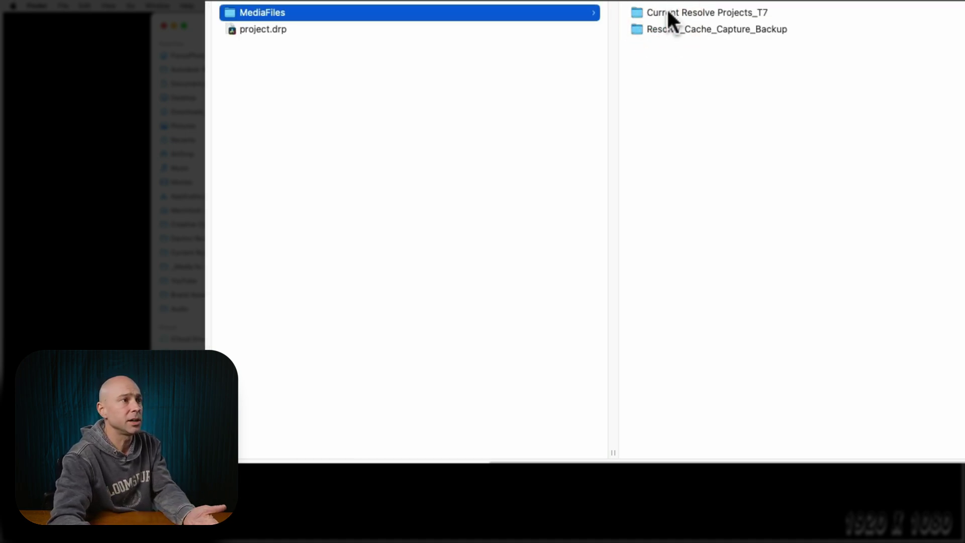
click(667, 10)
click(764, 14)
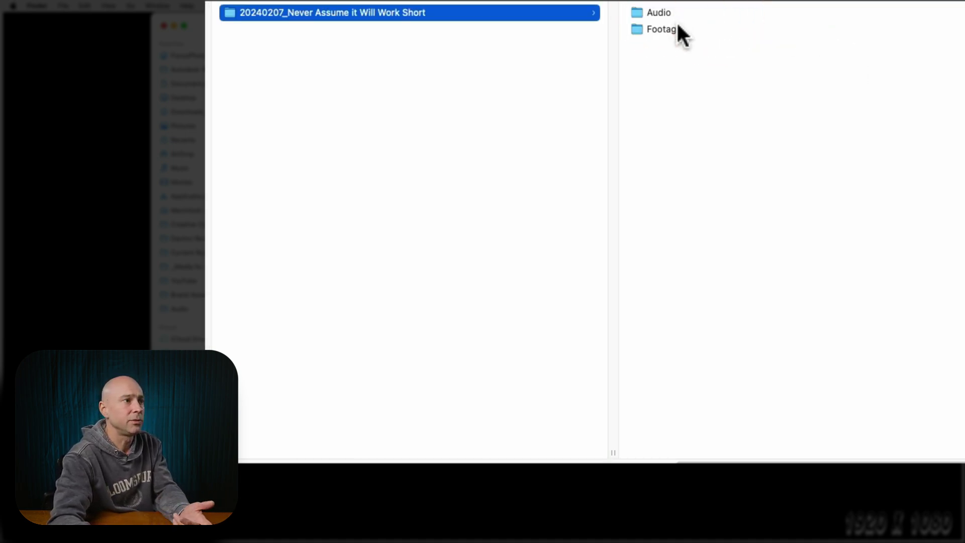
click(718, 31)
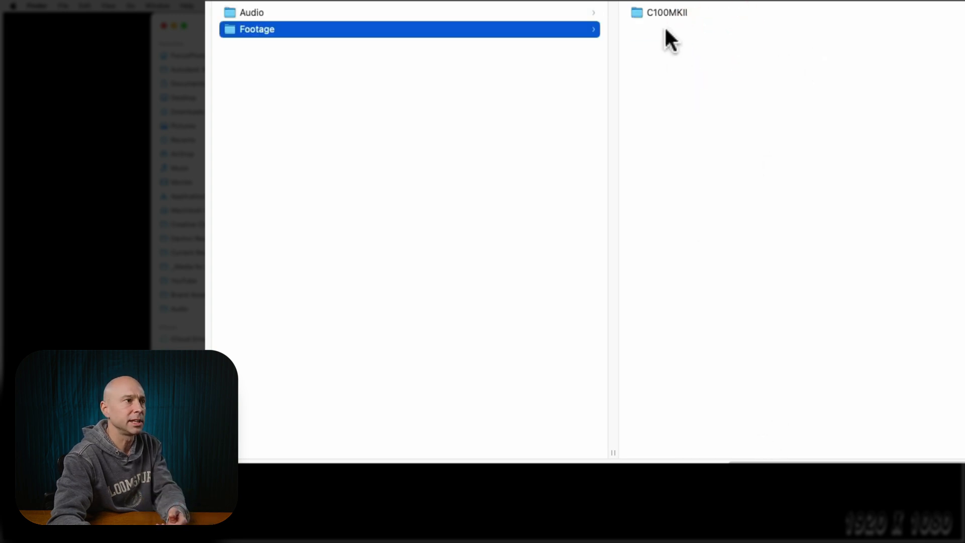
click(661, 13)
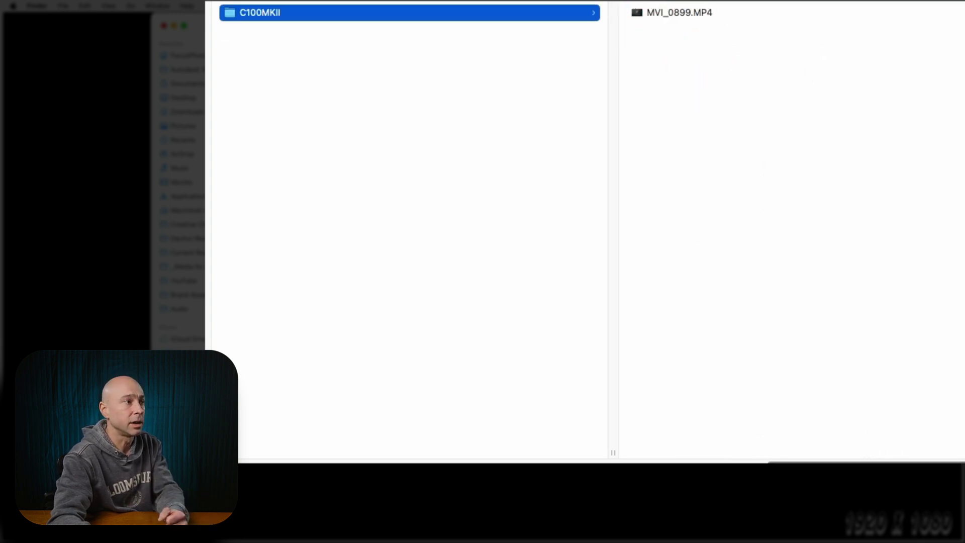
drag(864, 461, 304, 458)
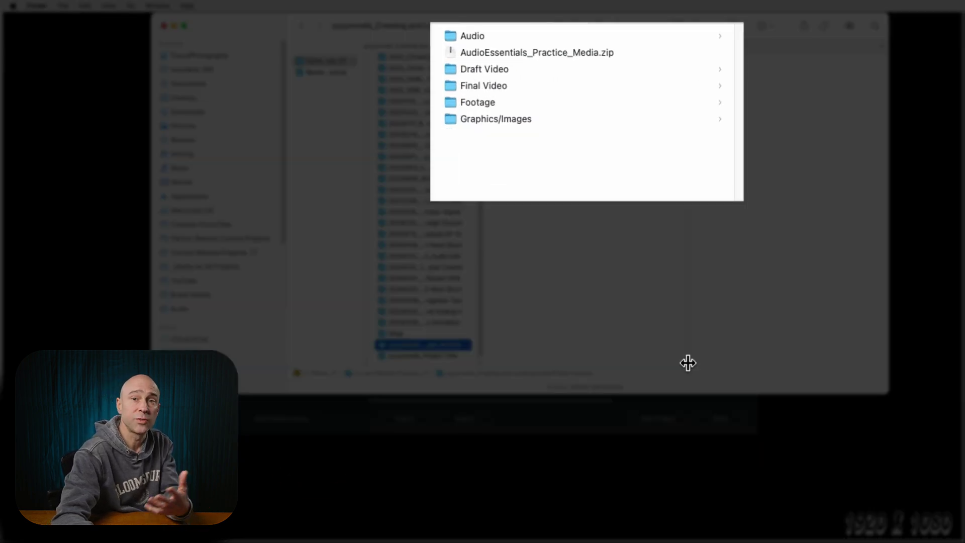
- Unzip AudioEssentials_Practice_Media.zip to produce the Fairlight course .dra folder
click(469, 51)
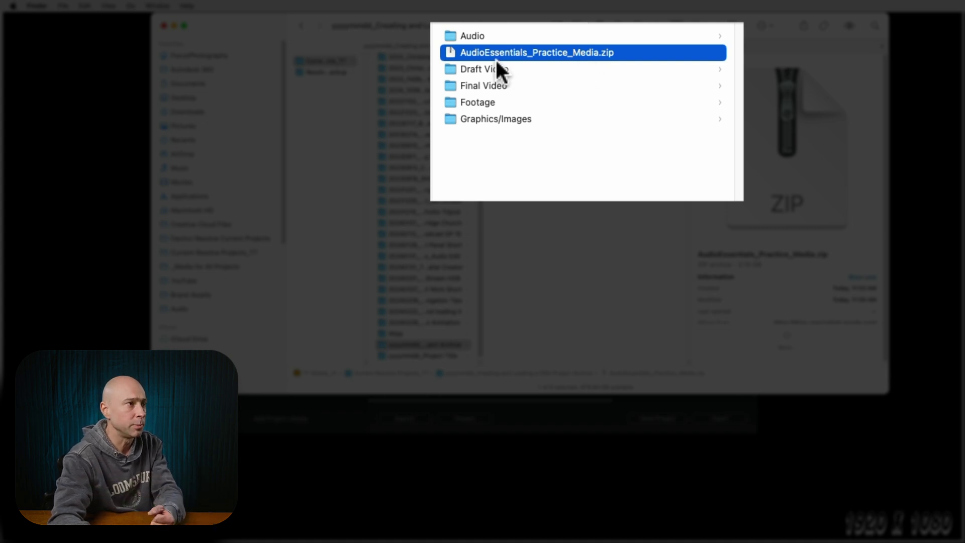
double_click(450, 52)
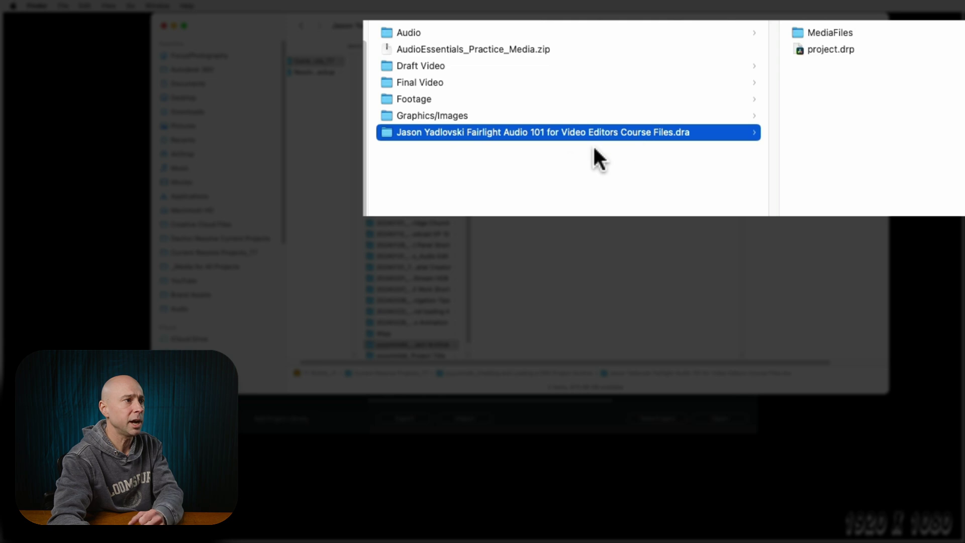
click(507, 170)
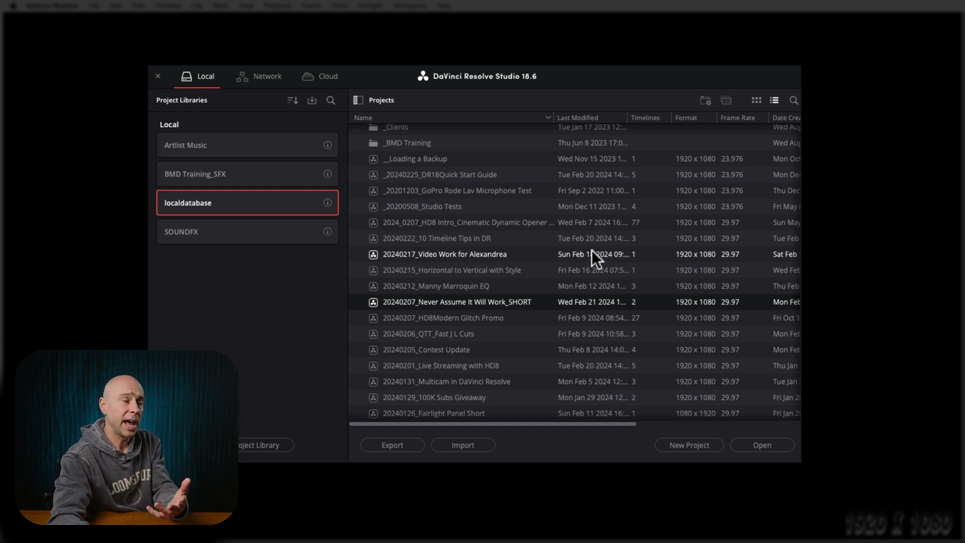
- Restore the Fairlight Audio 101 course .dra archive from Project Manager and open the restored project
drag(572, 80, 567, 68)
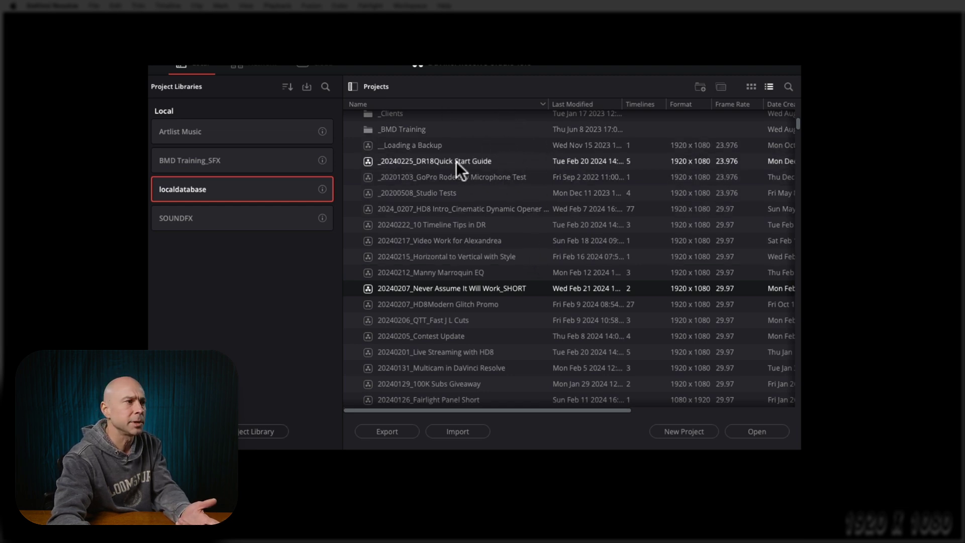
right_click(510, 132)
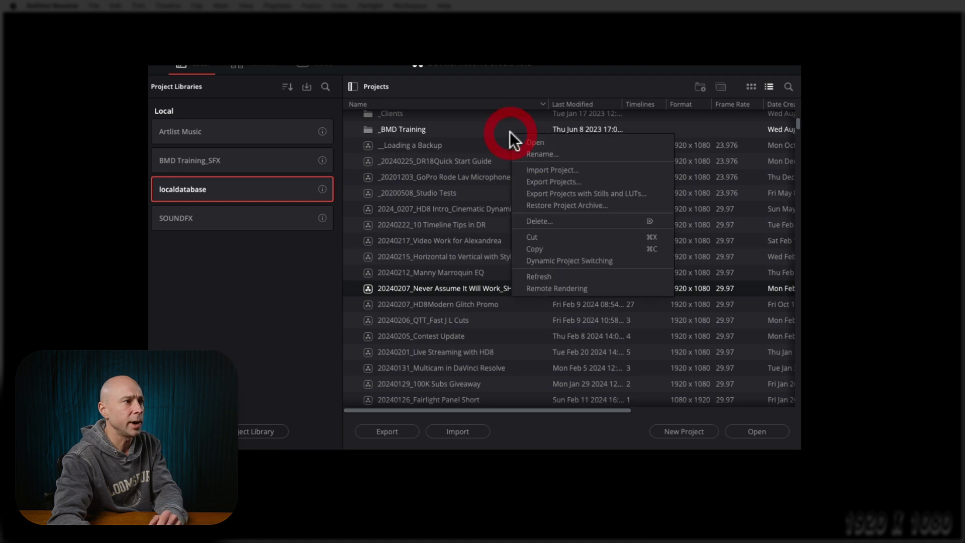
click(538, 205)
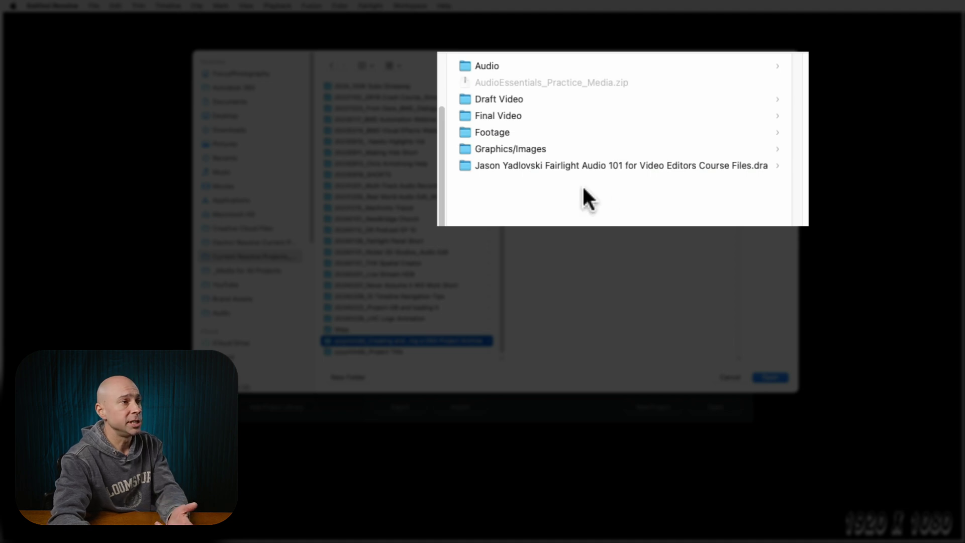
click(461, 162)
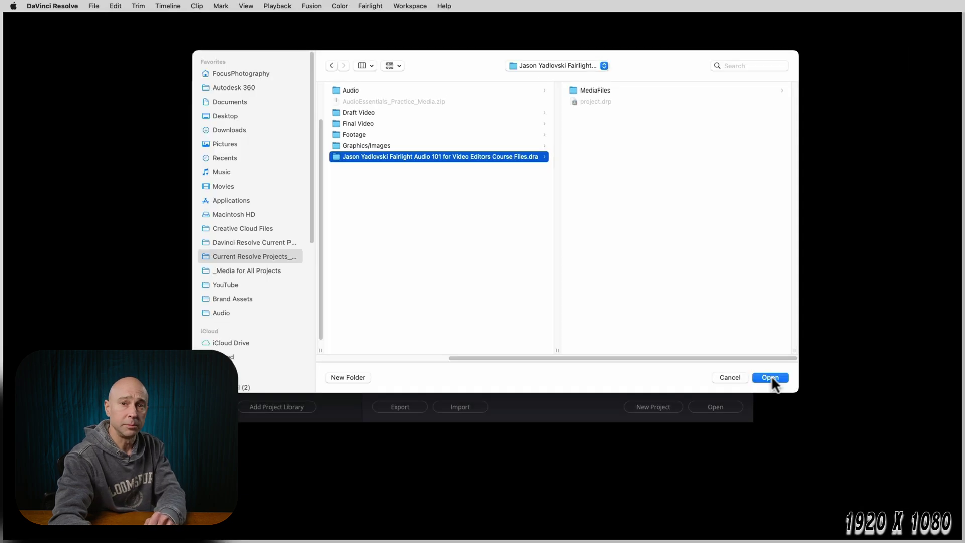
click(771, 378)
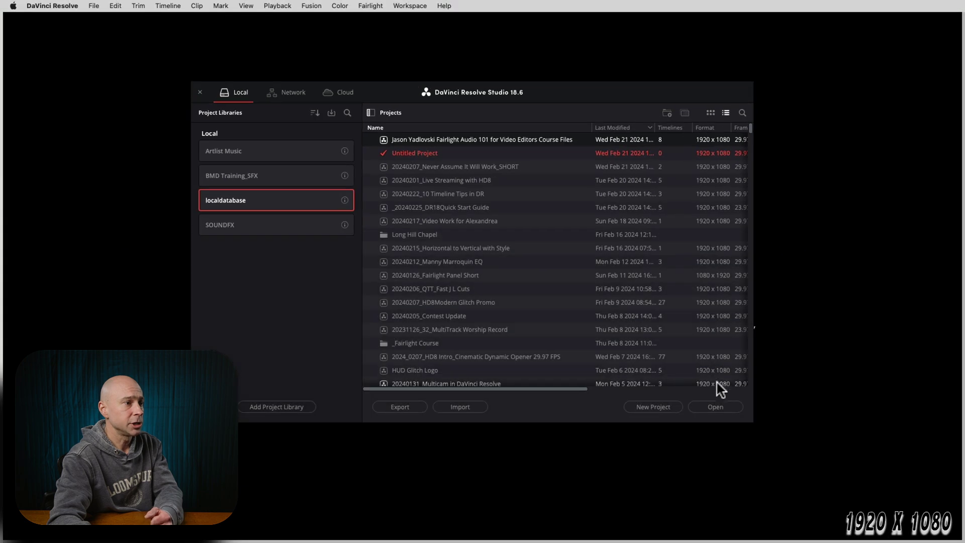
click(717, 408)
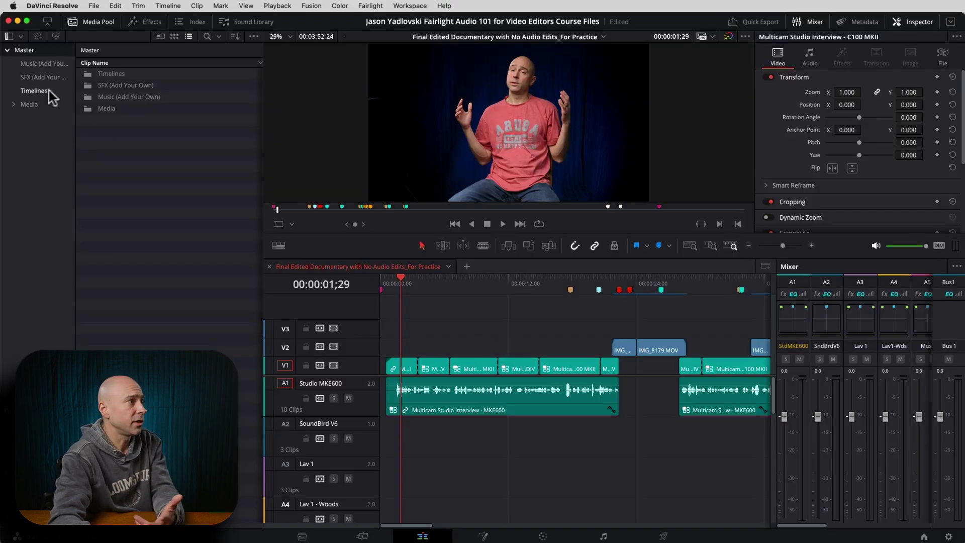
- Browse the Music, SFX and Timelines bins, then move the playhead to 00:00:10;06
click(38, 64)
click(40, 77)
click(34, 91)
click(38, 63)
click(488, 284)
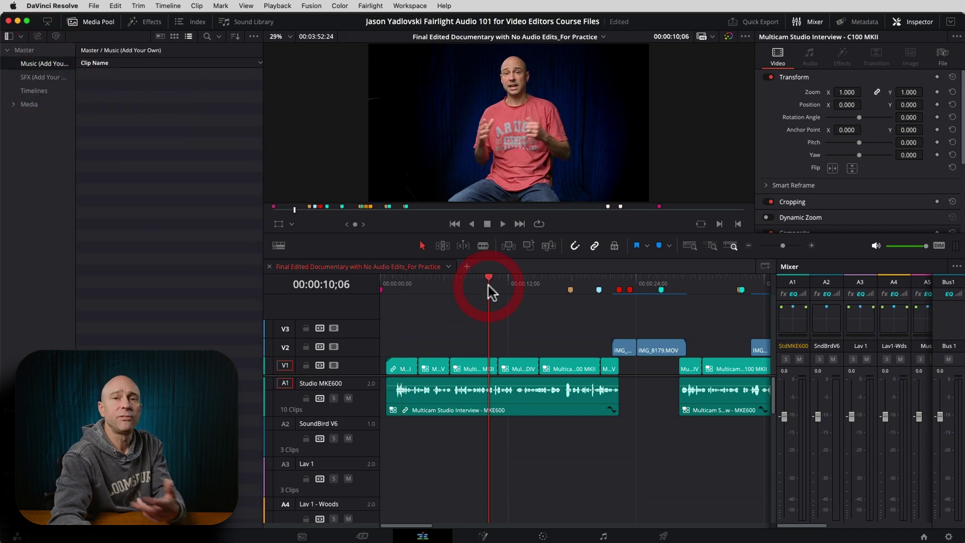